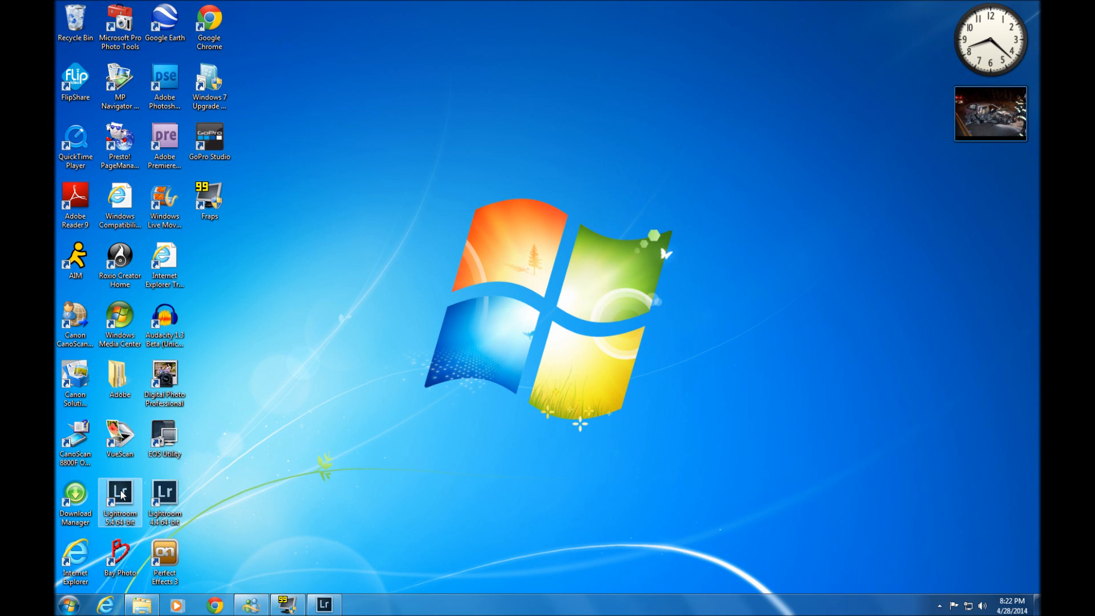
Launch Lightroom 5.4 64-bit and create a virtual copy of the selected photo of the firefighter facing the burning car.
{"action": "double_click", "coordinate": [118, 504]}
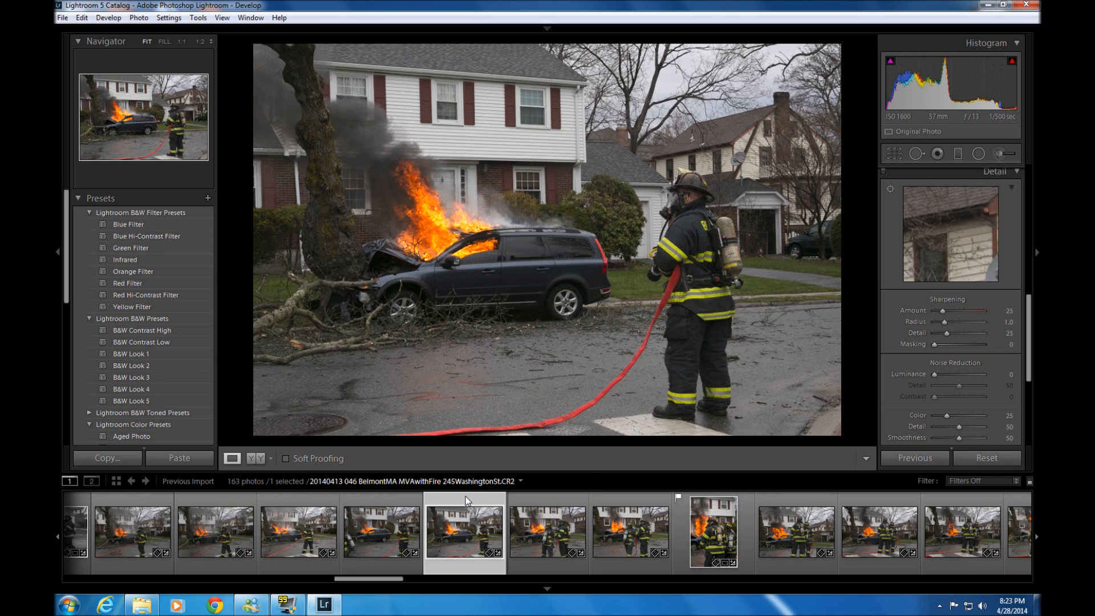
{"action": "right_click", "coordinate": [465, 500]}
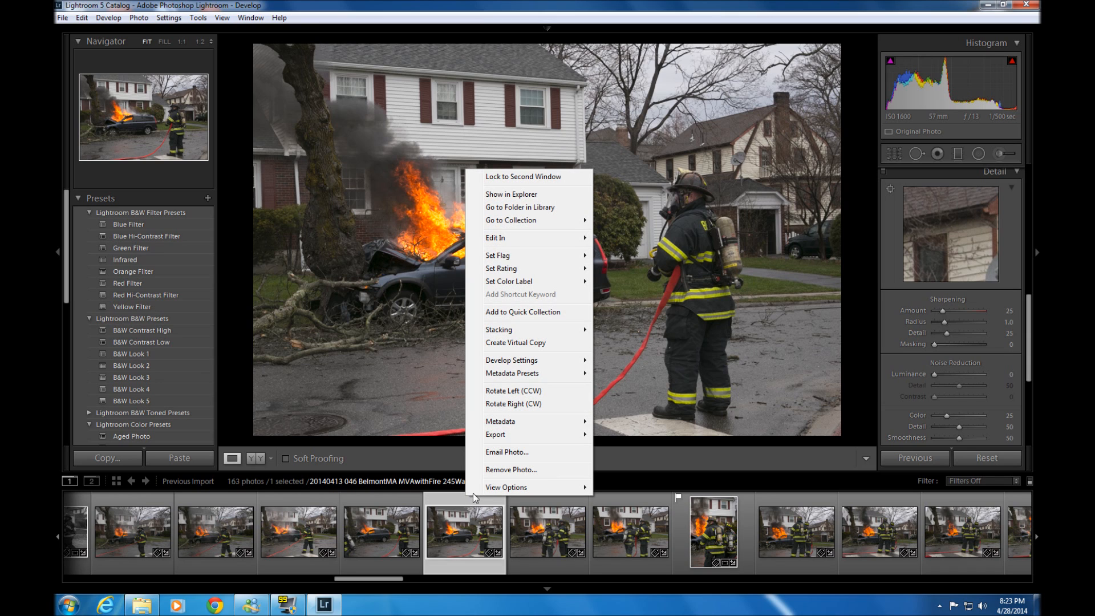
{"action": "left_click", "coordinate": [528, 343]}
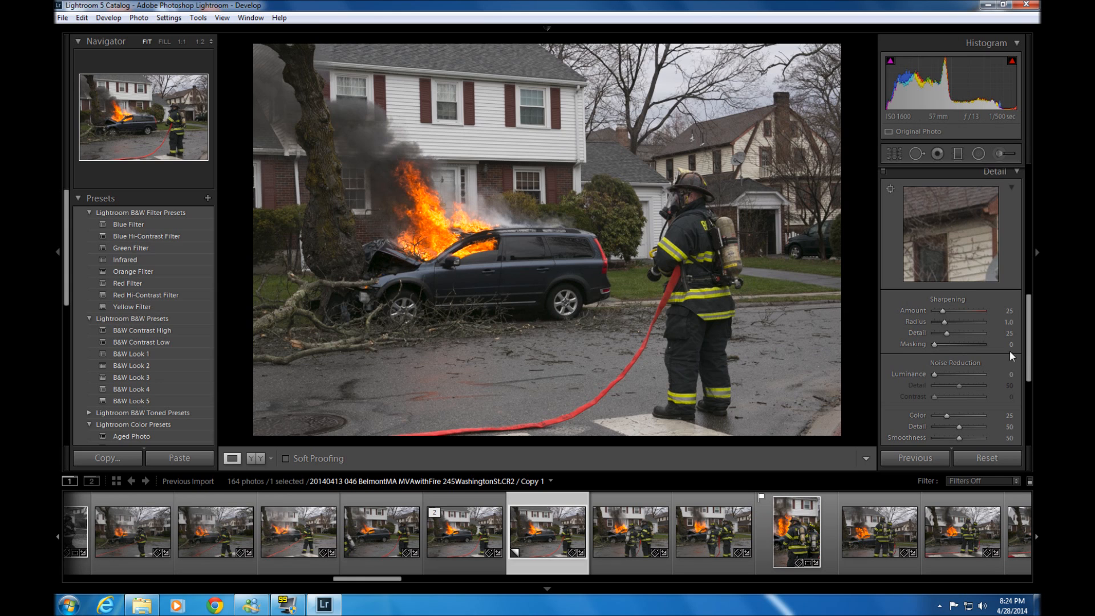
Crop the virtual copy tighter from both upper corners at the As Shot aspect, trimming the roofline and side edges, and apply the crop.
{"action": "left_click_drag", "start_coordinate": [1031, 334], "coordinate": [1027, 201]}
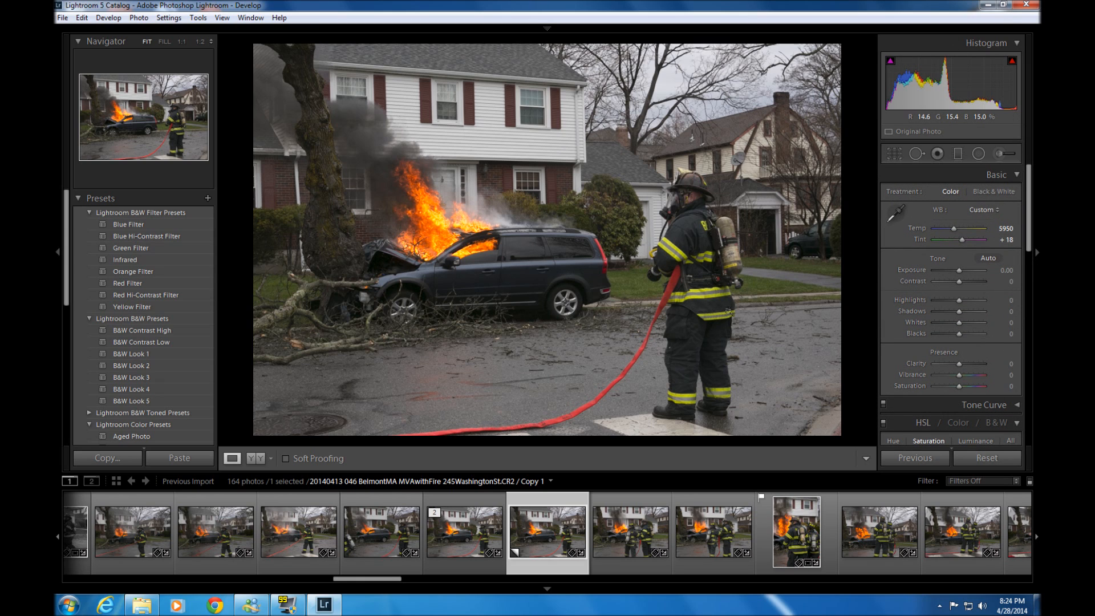
{"action": "left_click", "coordinate": [895, 154]}
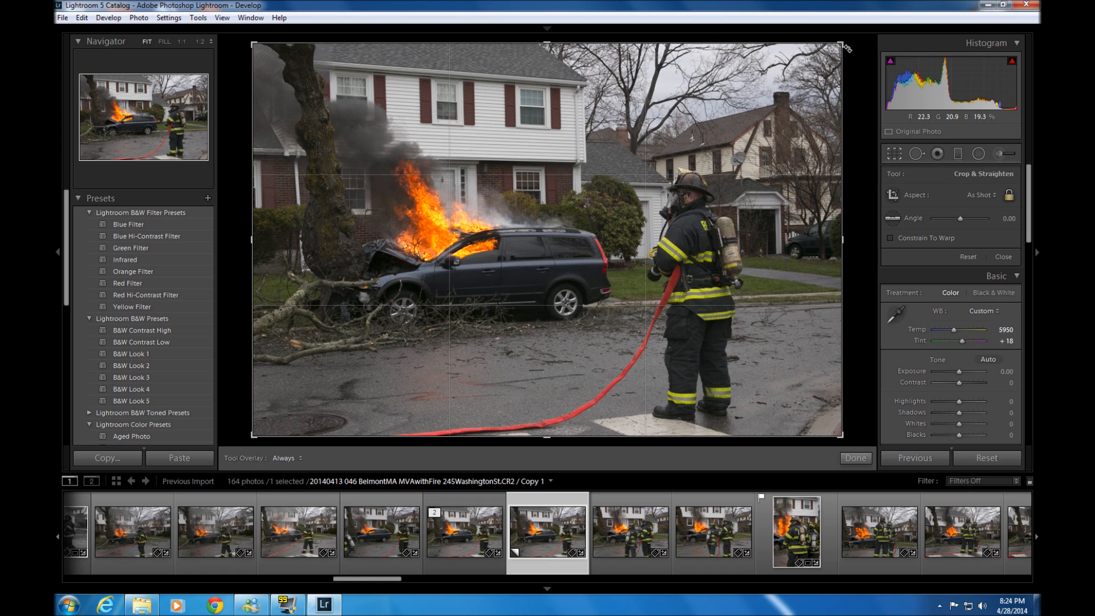
{"action": "left_click_drag", "start_coordinate": [849, 52], "coordinate": [827, 63]}
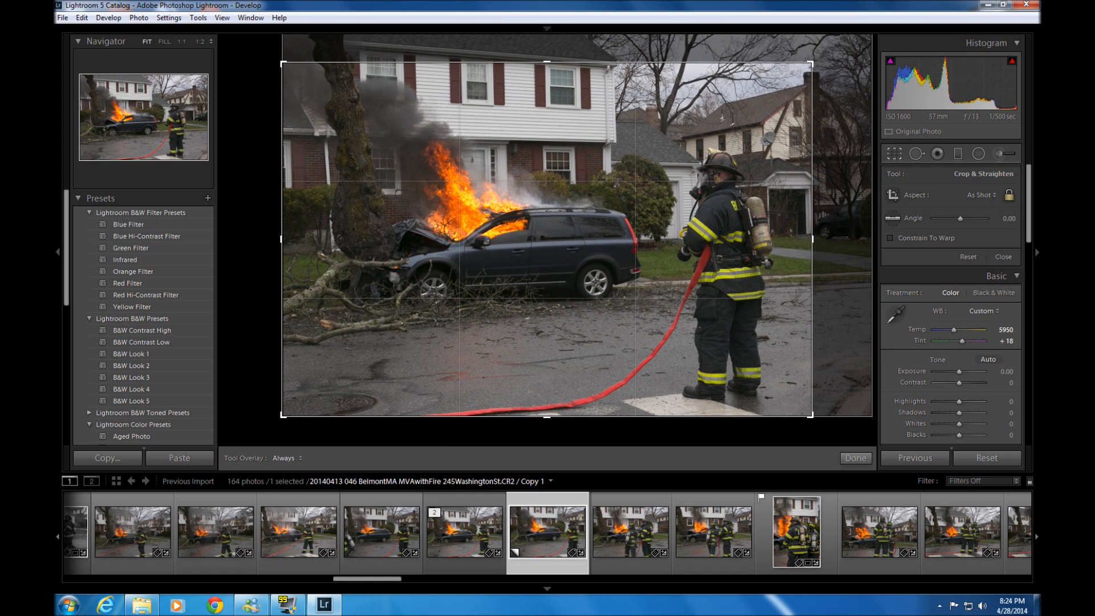
{"action": "left_click_drag", "start_coordinate": [285, 63], "coordinate": [301, 74]}
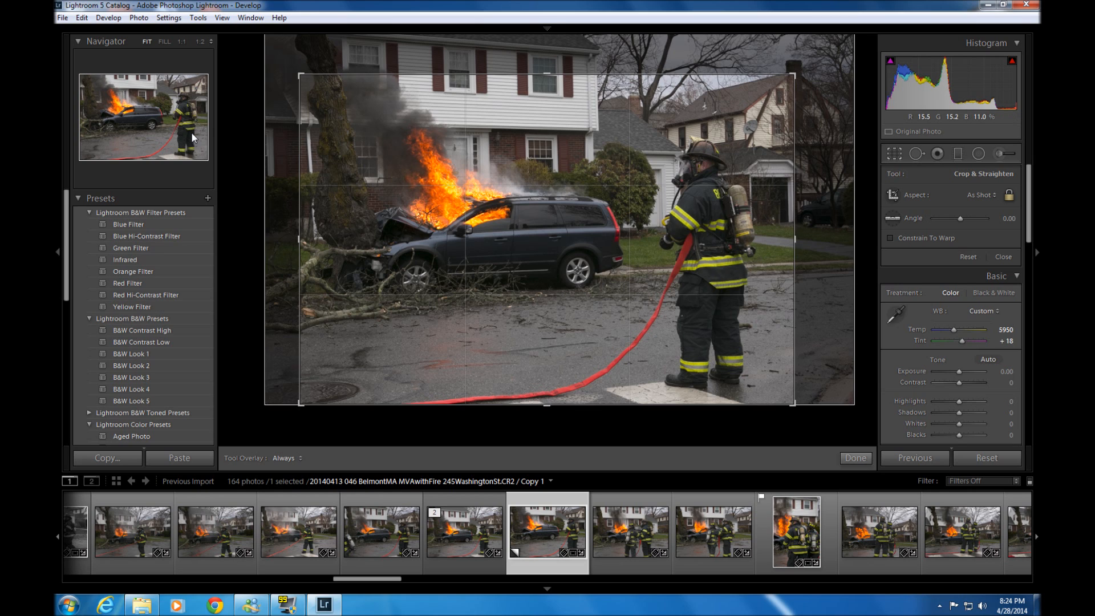
{"action": "double_click", "coordinate": [615, 217]}
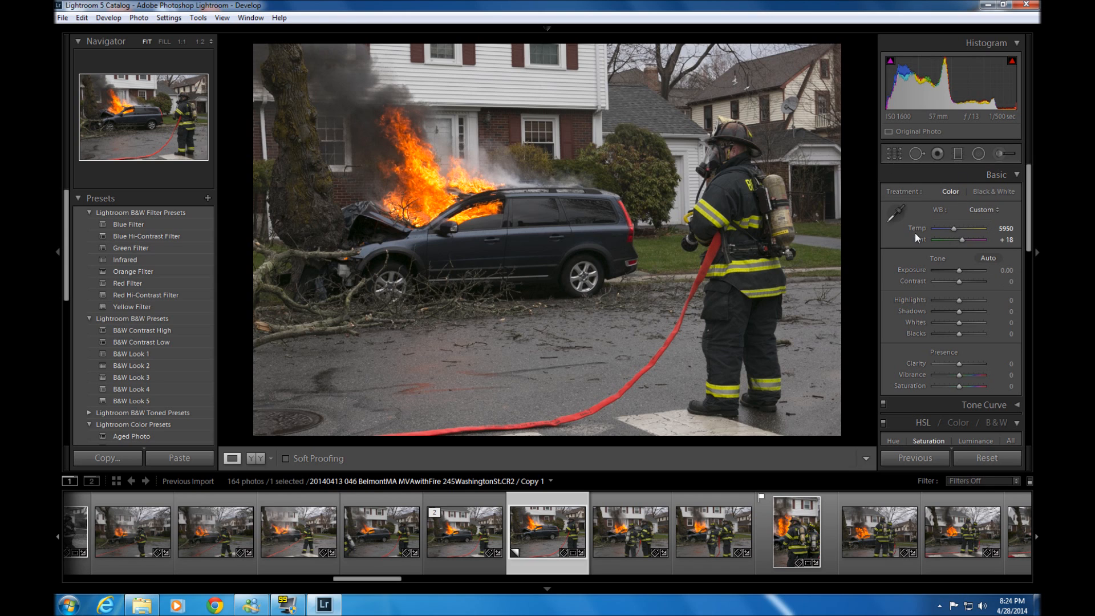
Convert the cropped photo to black and white and set Exposure to +0.24.
{"action": "left_click", "coordinate": [997, 423]}
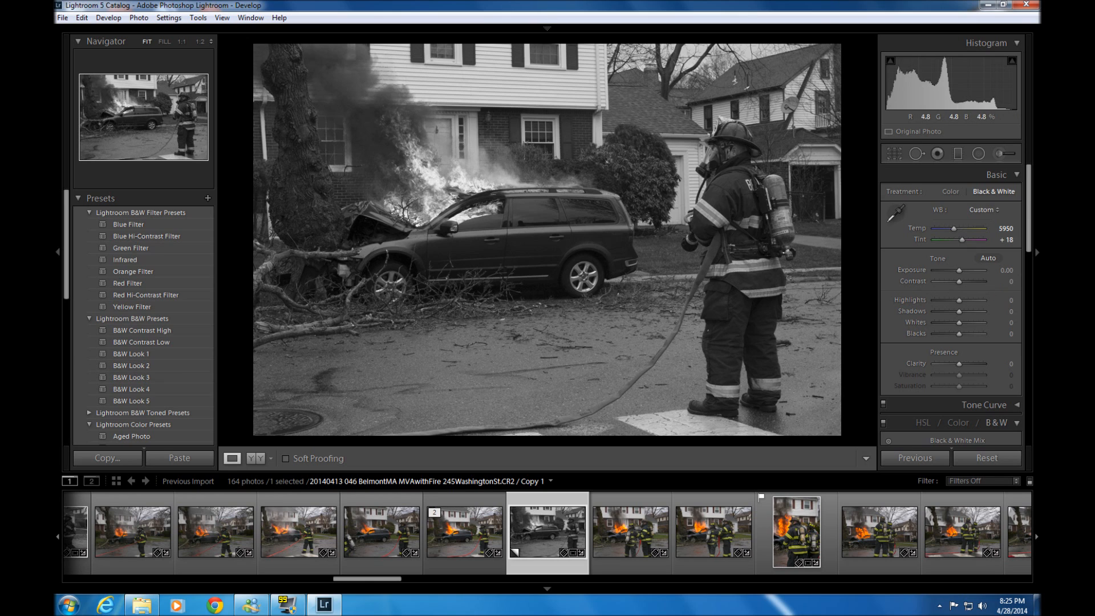
{"action": "left_click", "coordinate": [961, 271]}
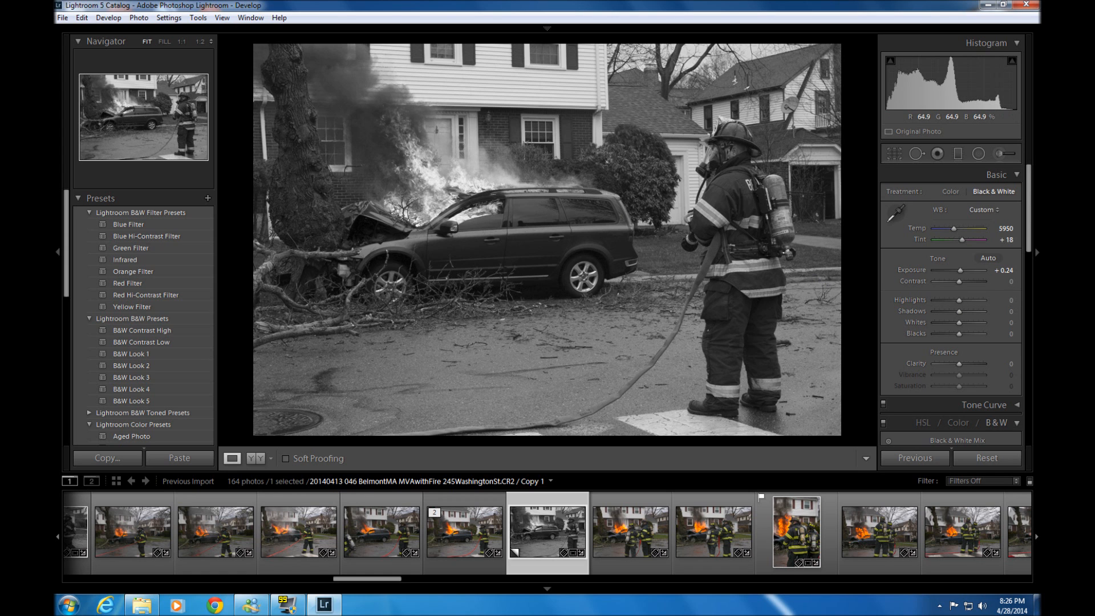
Inspect the flames at 1:1, set Highlights to -24, and return to the full photo.
{"action": "left_click", "coordinate": [428, 183]}
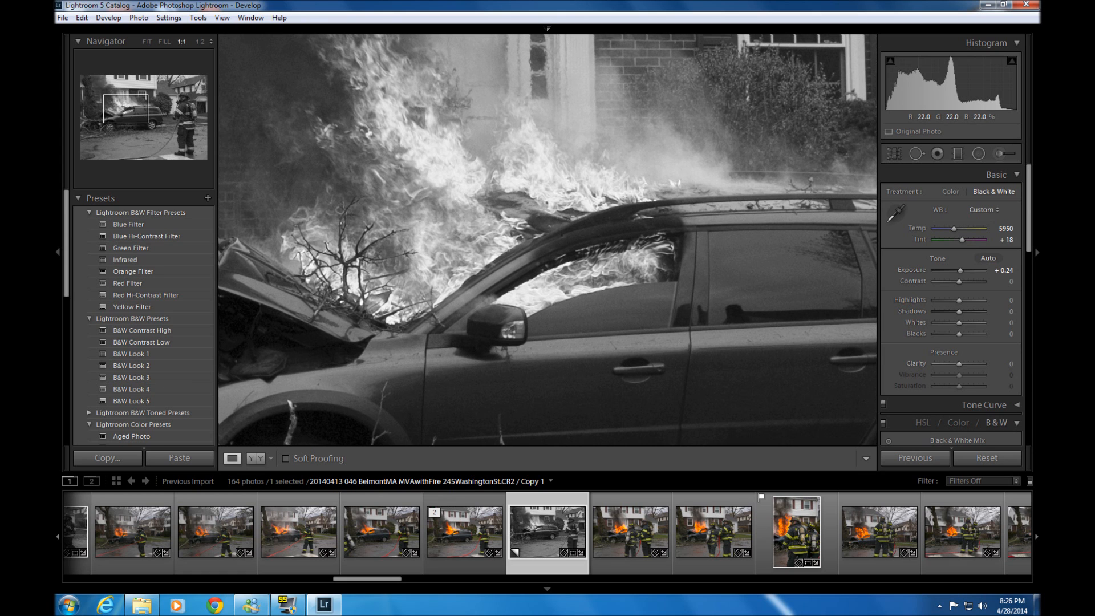
{"action": "left_click_drag", "start_coordinate": [337, 165], "coordinate": [390, 209]}
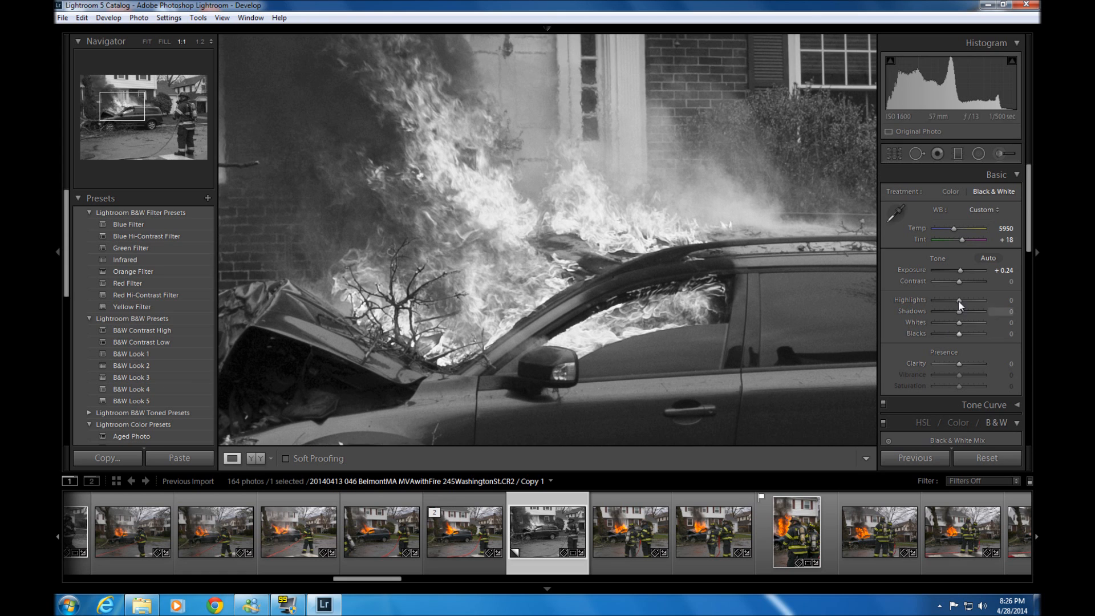
{"action": "mouse_move", "coordinate": [956, 299]}
{"action": "left_mouse_down"}
{"action": "mouse_move", "coordinate": [973, 299]}
{"action": "mouse_move", "coordinate": [951, 302]}
{"action": "left_mouse_up"}
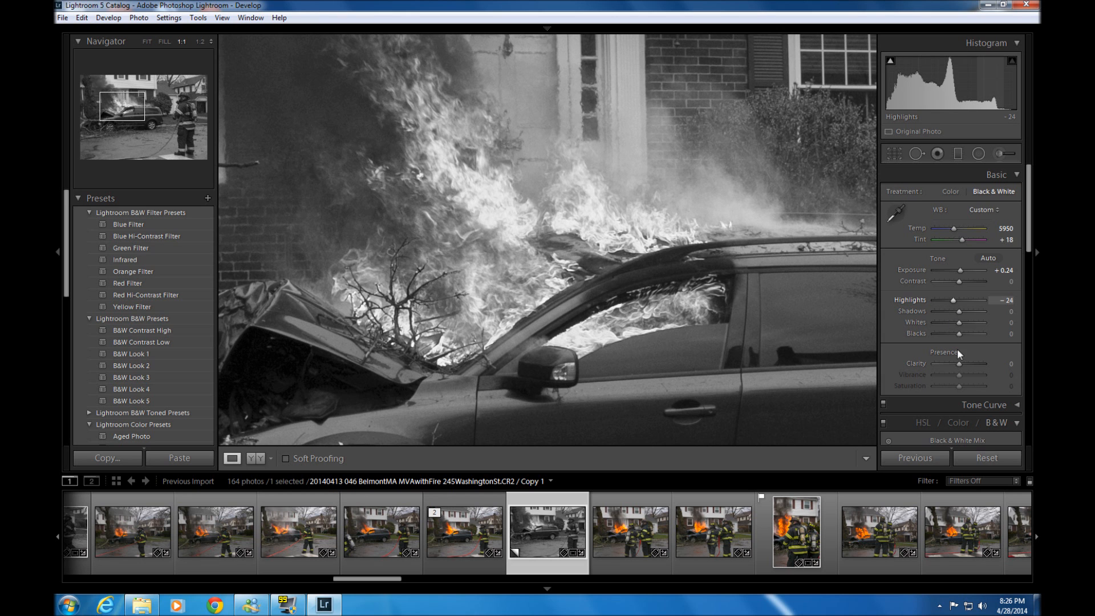
{"action": "left_click", "coordinate": [750, 284]}
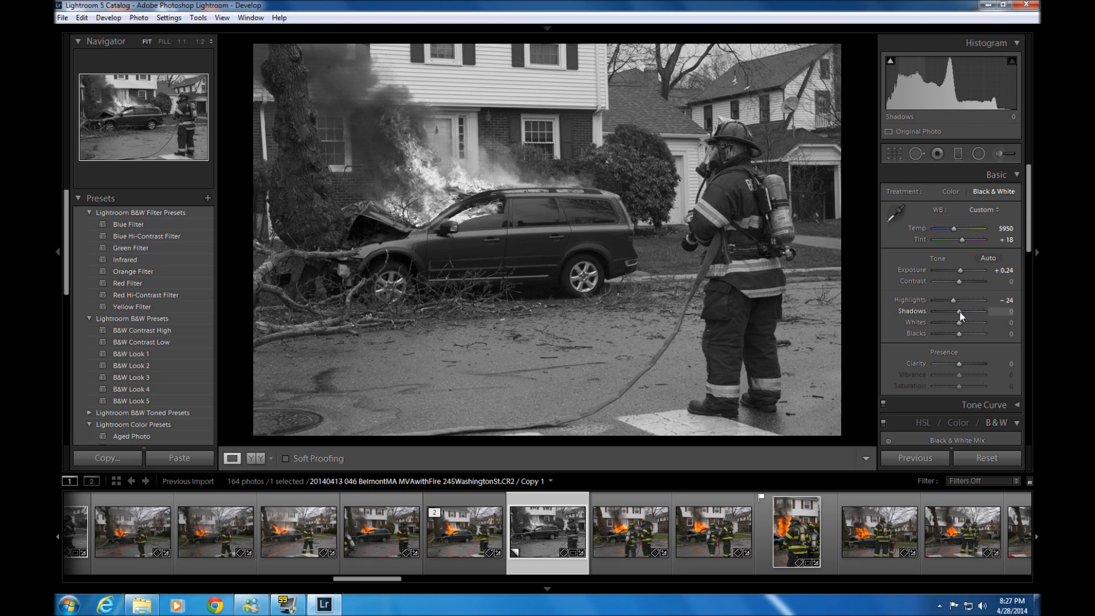
Set Shadows to +10 and Whites to -10 in the basic tone adjustments.
{"action": "left_click_drag", "start_coordinate": [960, 311], "coordinate": [962, 310]}
{"action": "left_click_drag", "start_coordinate": [963, 310], "coordinate": [960, 310]}
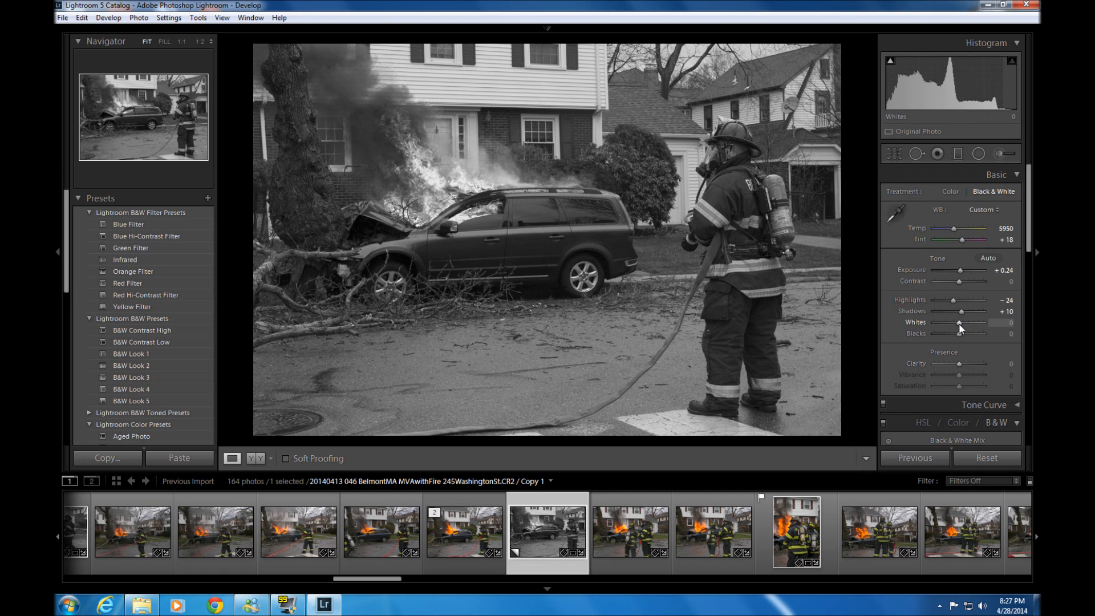
{"action": "mouse_move", "coordinate": [959, 324]}
{"action": "left_mouse_down"}
{"action": "mouse_move", "coordinate": [971, 323]}
{"action": "mouse_move", "coordinate": [937, 323]}
{"action": "mouse_move", "coordinate": [956, 323]}
{"action": "left_mouse_up"}
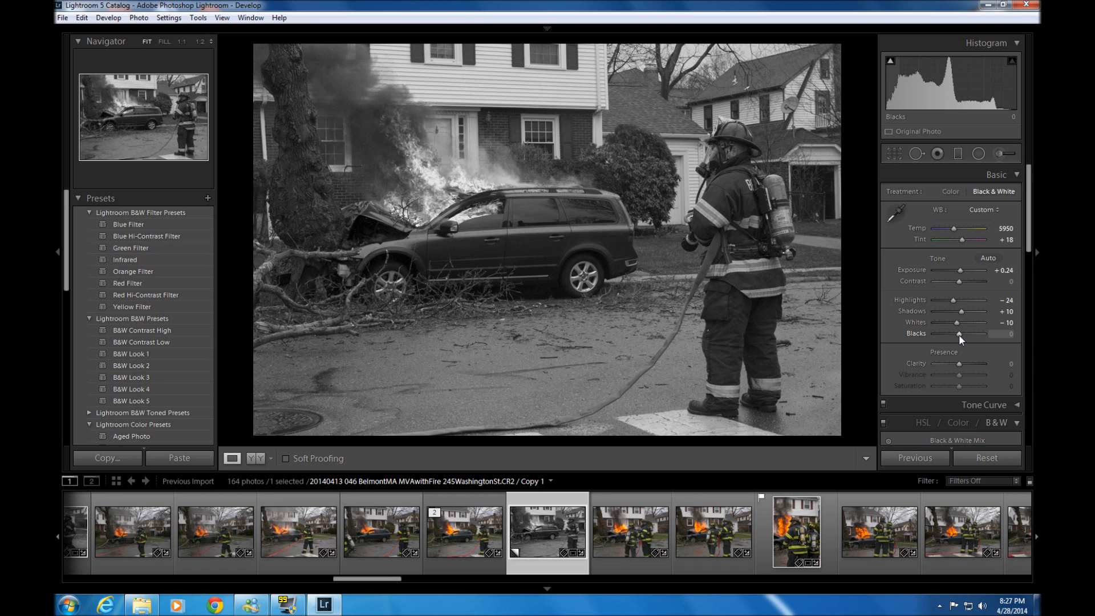
Darken the photo's Blacks to -38 and set Shadows to +17.
{"action": "left_click_drag", "start_coordinate": [956, 334], "coordinate": [952, 334]}
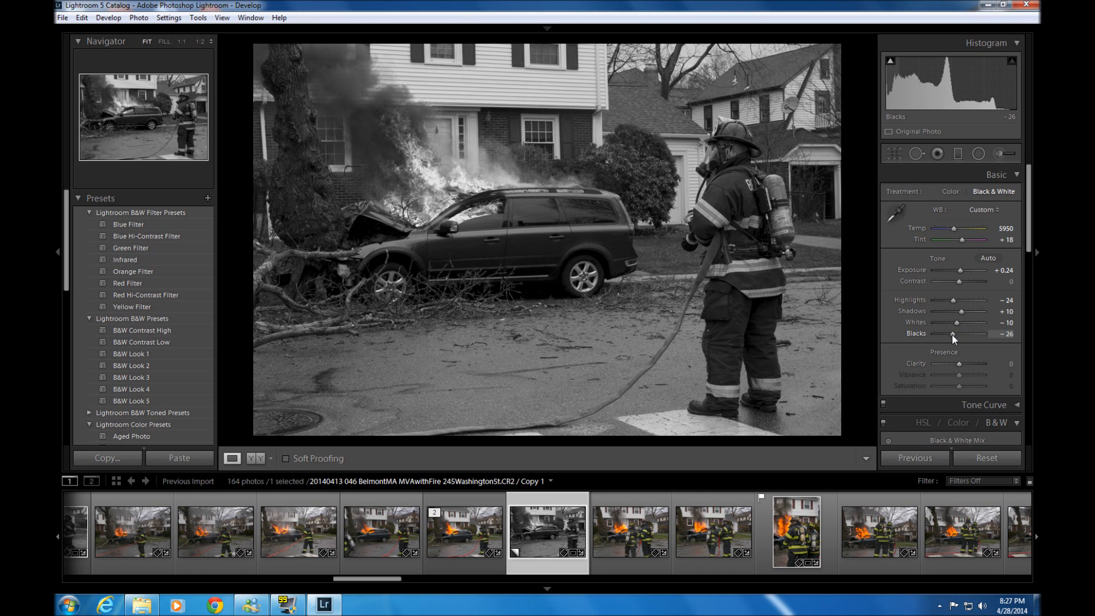
{"action": "left_click_drag", "start_coordinate": [952, 334], "coordinate": [952, 334]}
{"action": "mouse_move", "coordinate": [950, 334]}
{"action": "left_mouse_down"}
{"action": "mouse_move", "coordinate": [936, 334]}
{"action": "mouse_move", "coordinate": [957, 334]}
{"action": "left_mouse_up"}
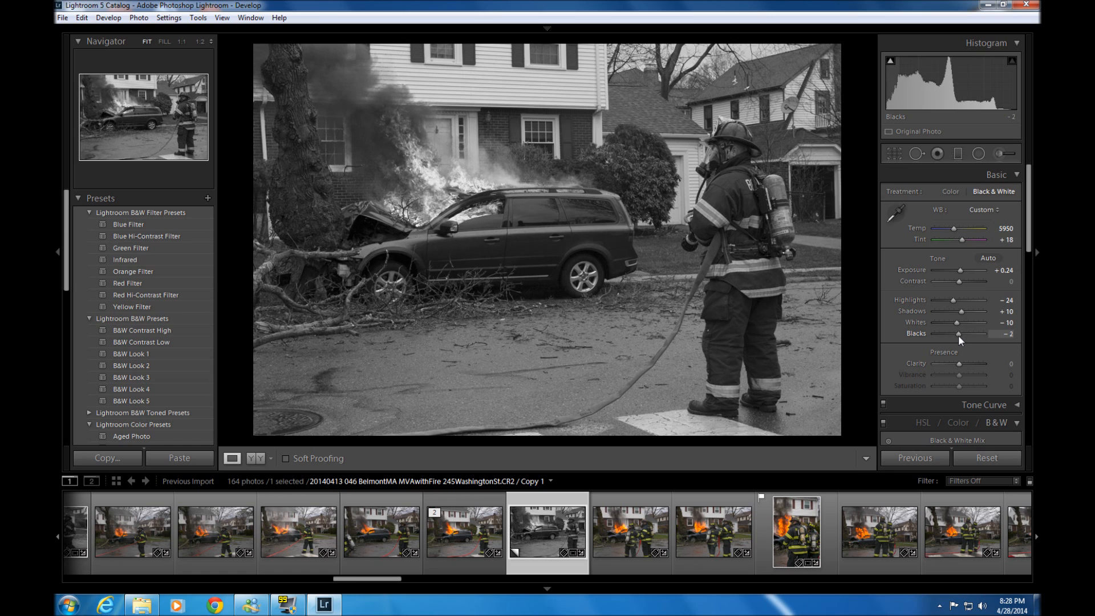
{"action": "left_click_drag", "start_coordinate": [959, 335], "coordinate": [948, 337]}
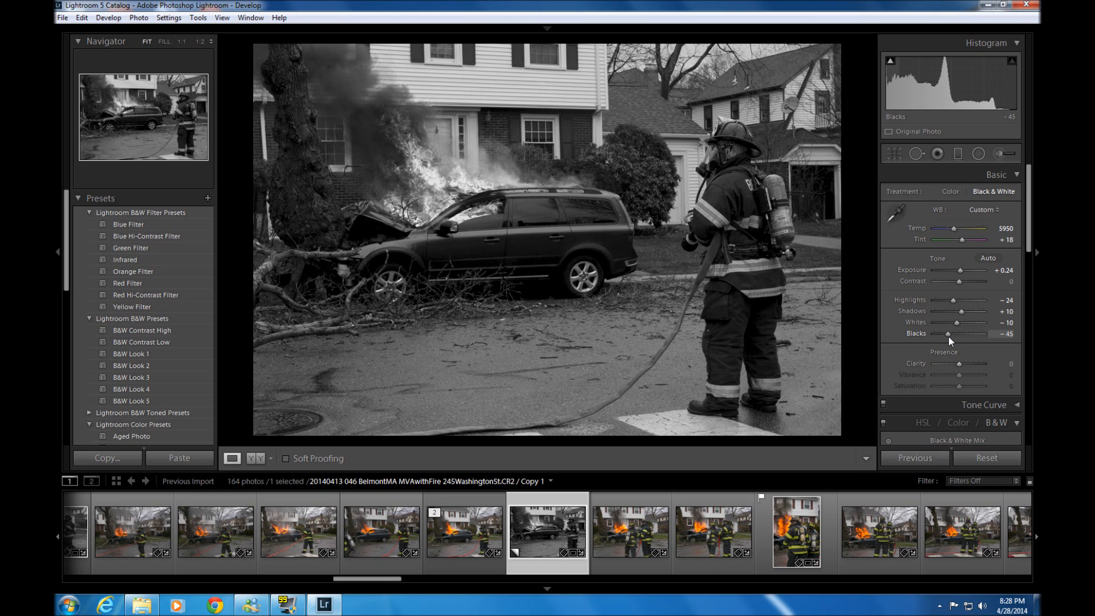
{"action": "left_click_drag", "start_coordinate": [949, 337], "coordinate": [949, 336]}
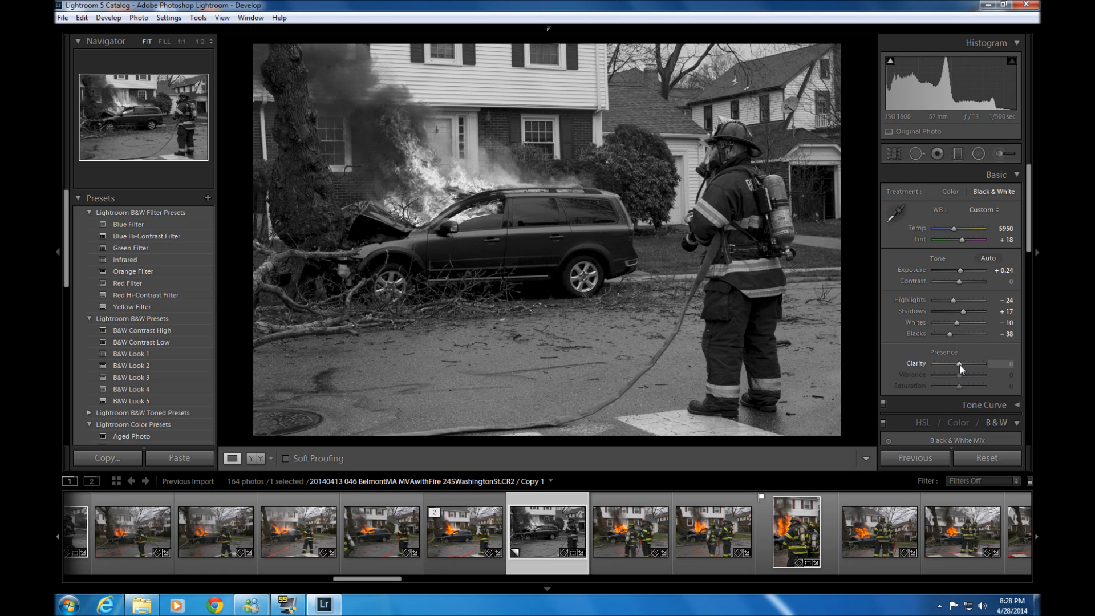
Try Clarity at +100, and settle on a Clarity of +10.
{"action": "left_click_drag", "start_coordinate": [979, 364], "coordinate": [986, 365]}
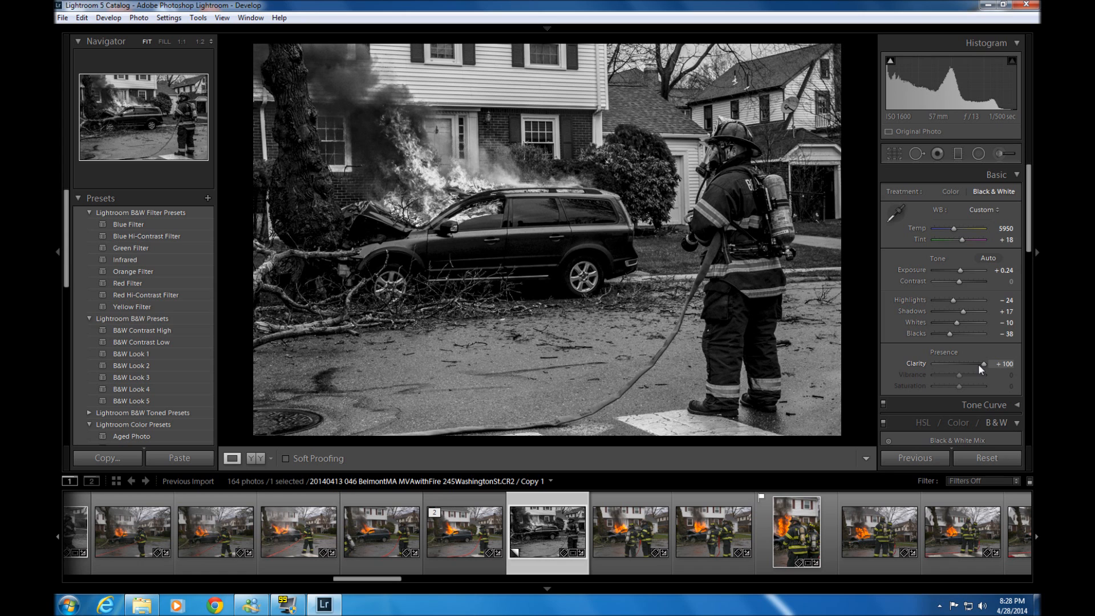
{"action": "left_click_drag", "start_coordinate": [969, 365], "coordinate": [966, 372]}
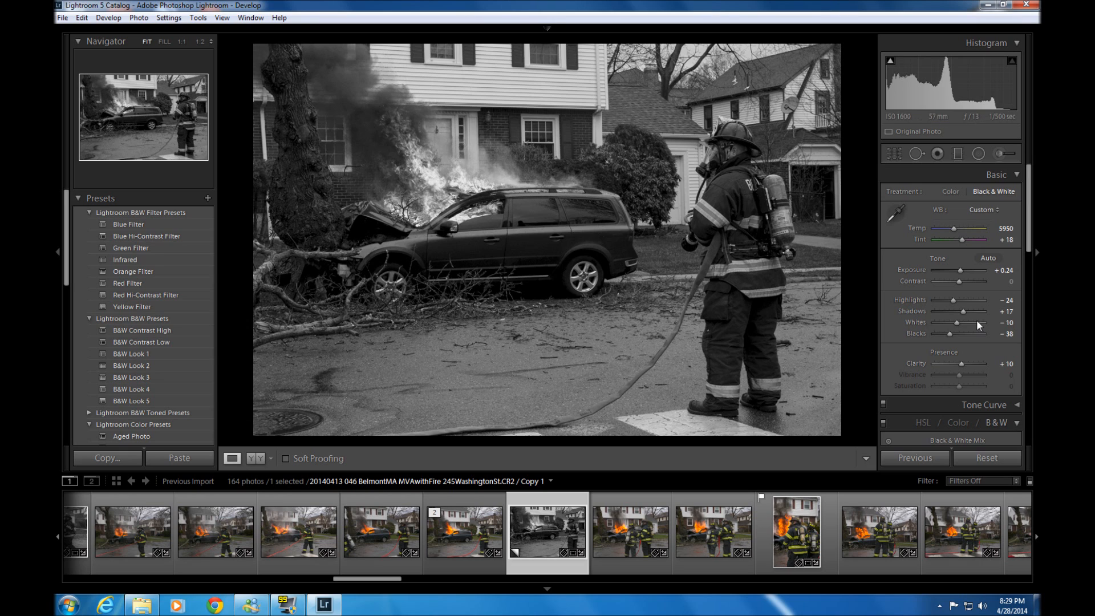
Set the Sharpening Amount to 70 for the black-and-white photo.
{"action": "left_click_drag", "start_coordinate": [1029, 239], "coordinate": [1033, 300]}
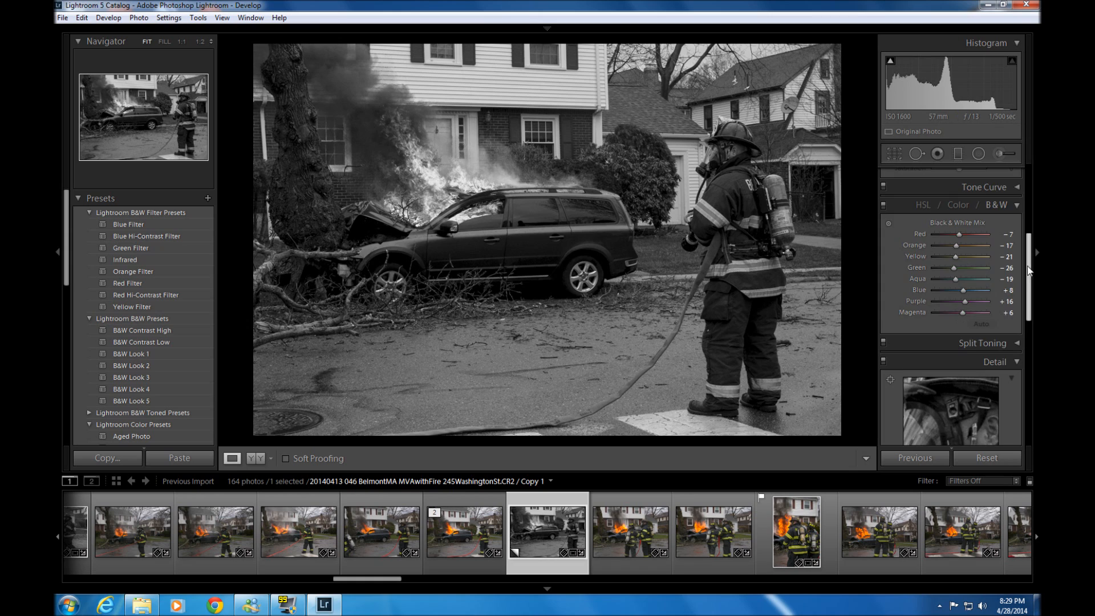
{"action": "left_click_drag", "start_coordinate": [1029, 270], "coordinate": [1032, 312]}
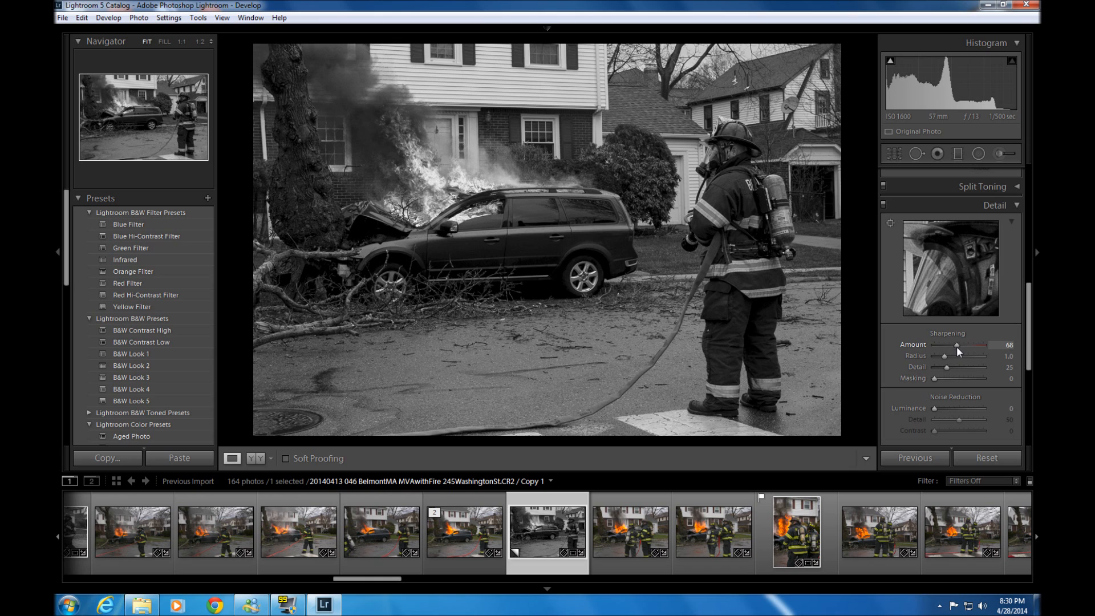
{"action": "left_click_drag", "start_coordinate": [957, 347], "coordinate": [957, 314]}
Try a post-crop vignette Amount of -100 in Highlight Priority style, and reduce it to a subtle darkening of the photo's edges.
{"action": "left_click_drag", "start_coordinate": [1032, 324], "coordinate": [1031, 368]}
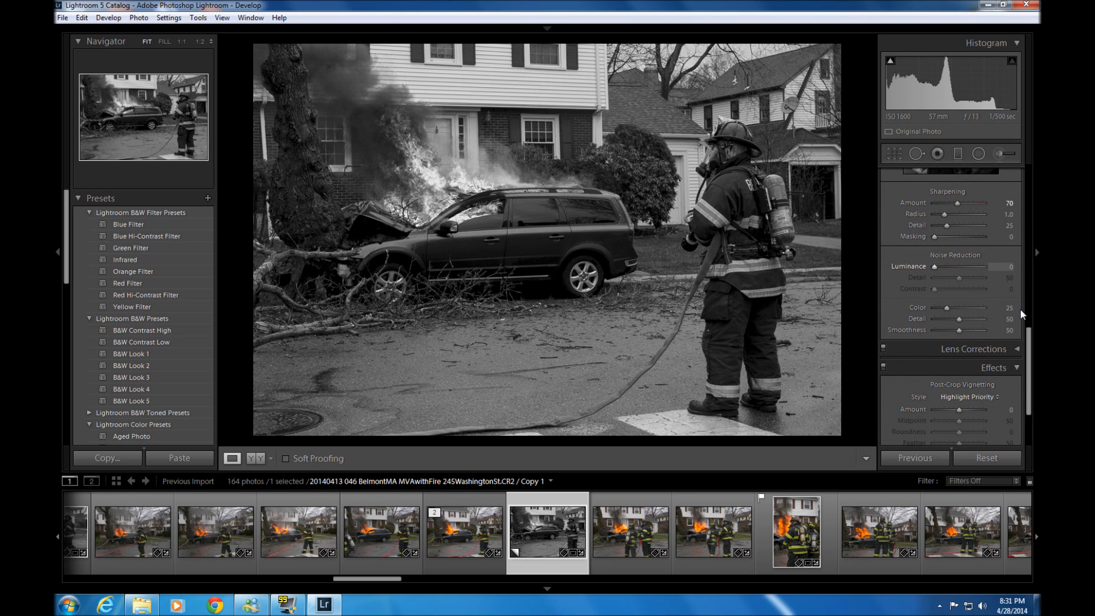
{"action": "left_click_drag", "start_coordinate": [1032, 334], "coordinate": [1030, 295]}
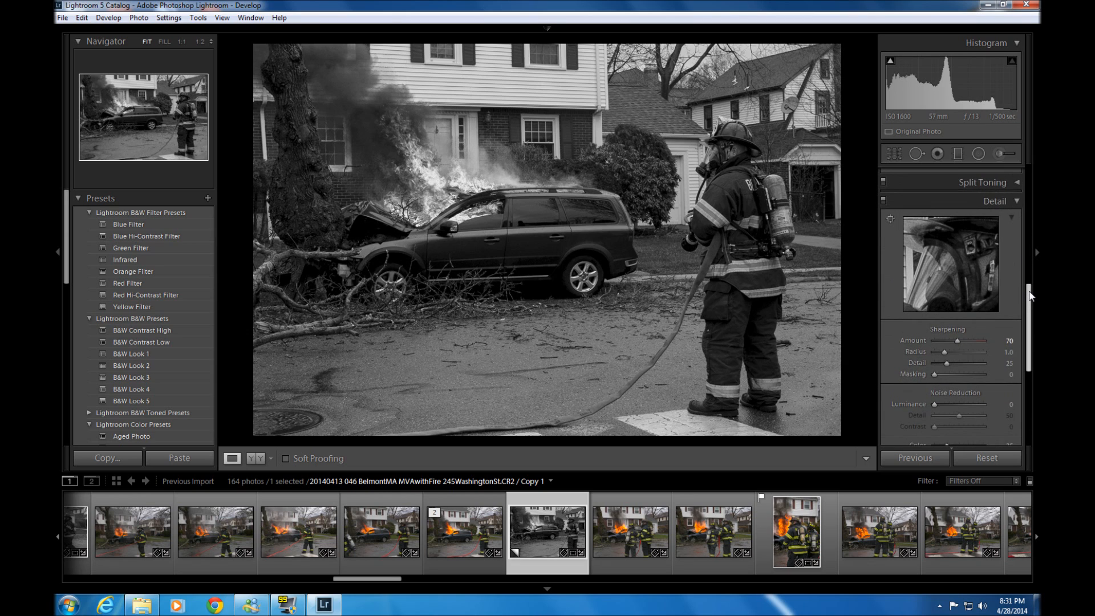
{"action": "mouse_move", "coordinate": [1030, 311]}
{"action": "left_mouse_down"}
{"action": "mouse_move", "coordinate": [1030, 328]}
{"action": "mouse_move", "coordinate": [1029, 317]}
{"action": "left_mouse_up"}
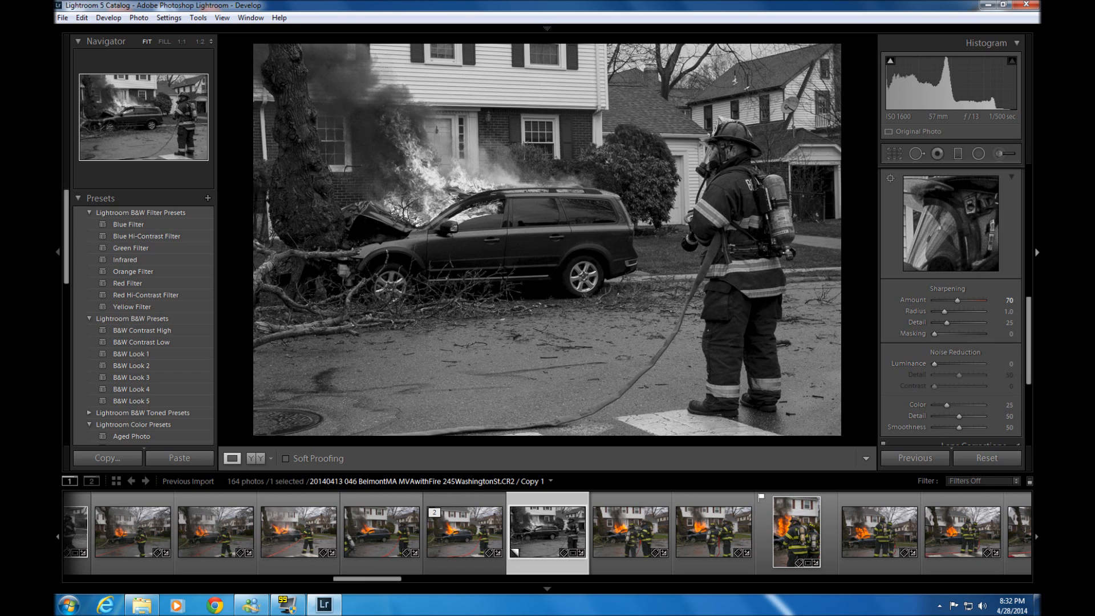
{"action": "scroll", "coordinate": [1030, 337], "scroll_direction": "down", "scroll_amount": 1}
{"action": "left_click_drag", "start_coordinate": [1029, 337], "coordinate": [1030, 400]}
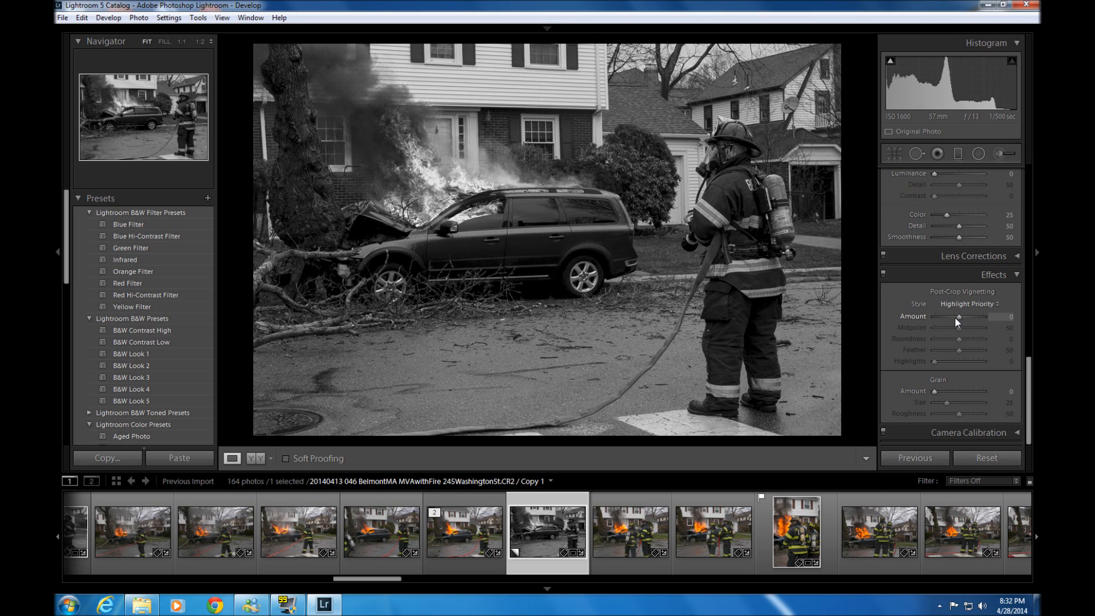
{"action": "left_click_drag", "start_coordinate": [953, 317], "coordinate": [933, 320]}
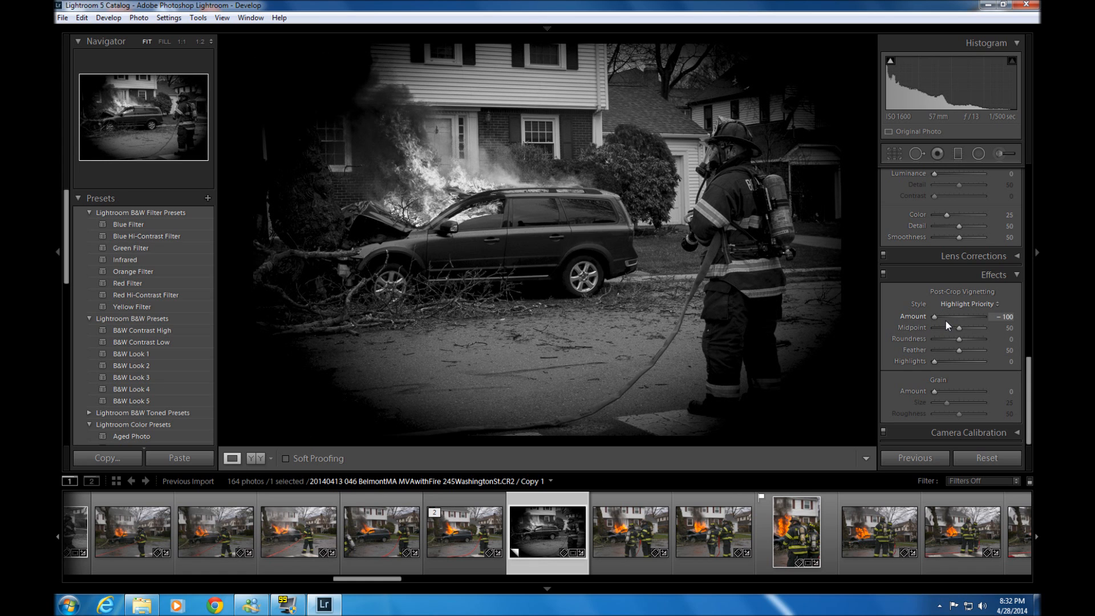
{"action": "left_click_drag", "start_coordinate": [946, 321], "coordinate": [956, 322]}
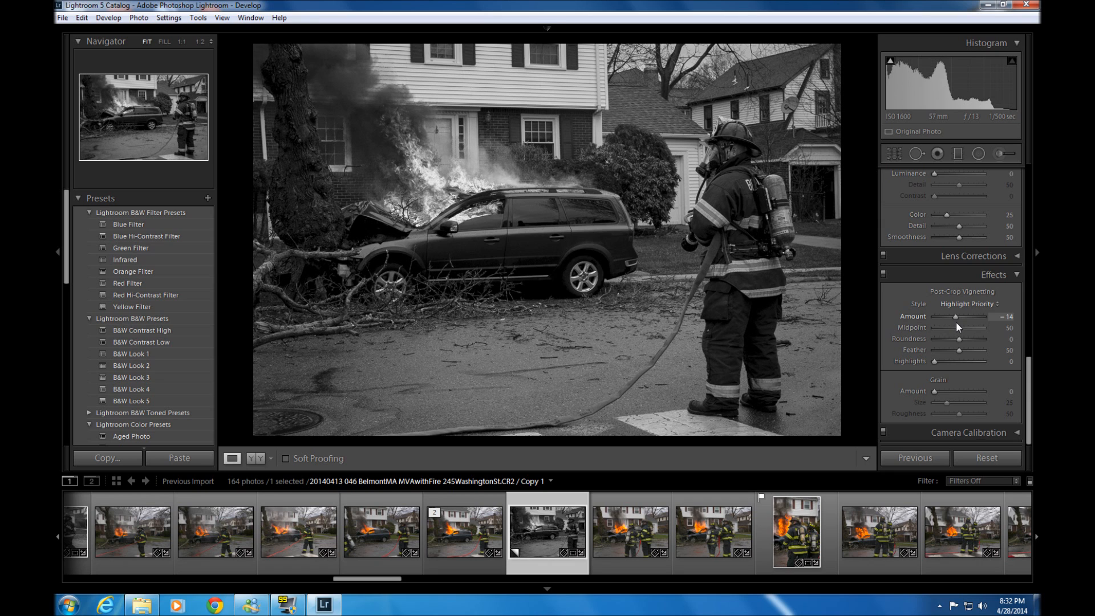
{"action": "left_click_drag", "start_coordinate": [956, 321], "coordinate": [958, 321]}
Brighten the vignetted photo by setting Exposure to +0.36.
{"action": "left_click_drag", "start_coordinate": [1031, 362], "coordinate": [1031, 201]}
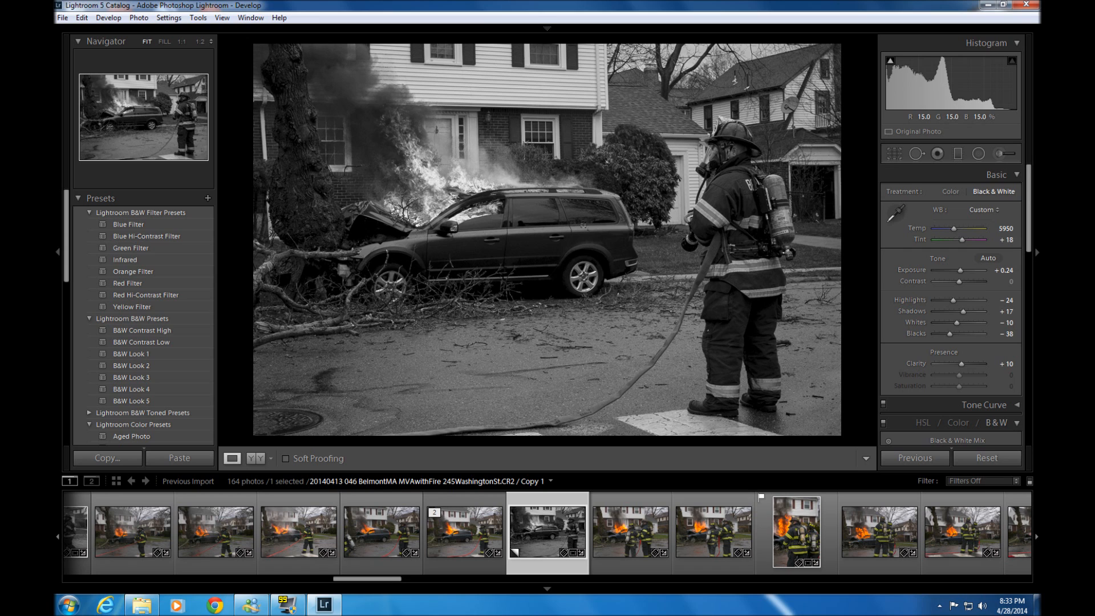
{"action": "left_click", "coordinate": [961, 271]}
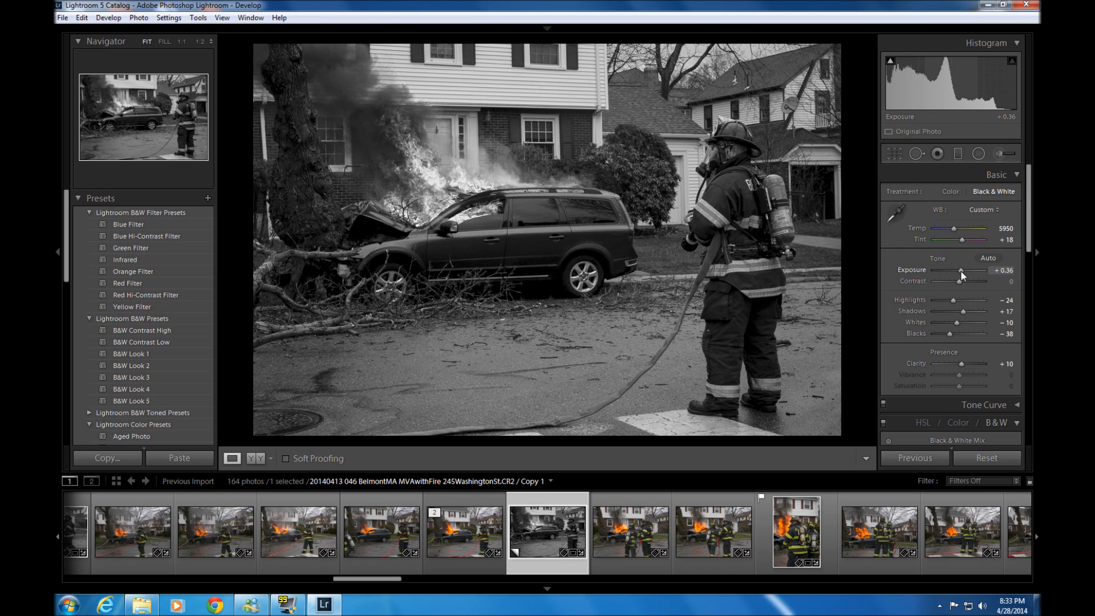